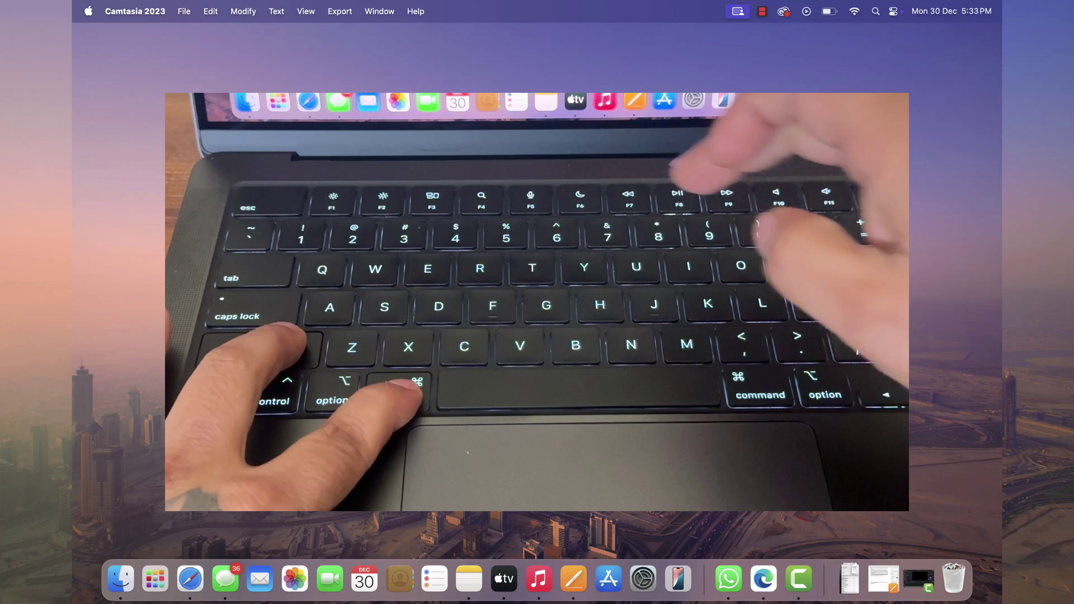
Step: Capture the full screen to the desktop, preview it, and open System Settings
key("super+shift+3")
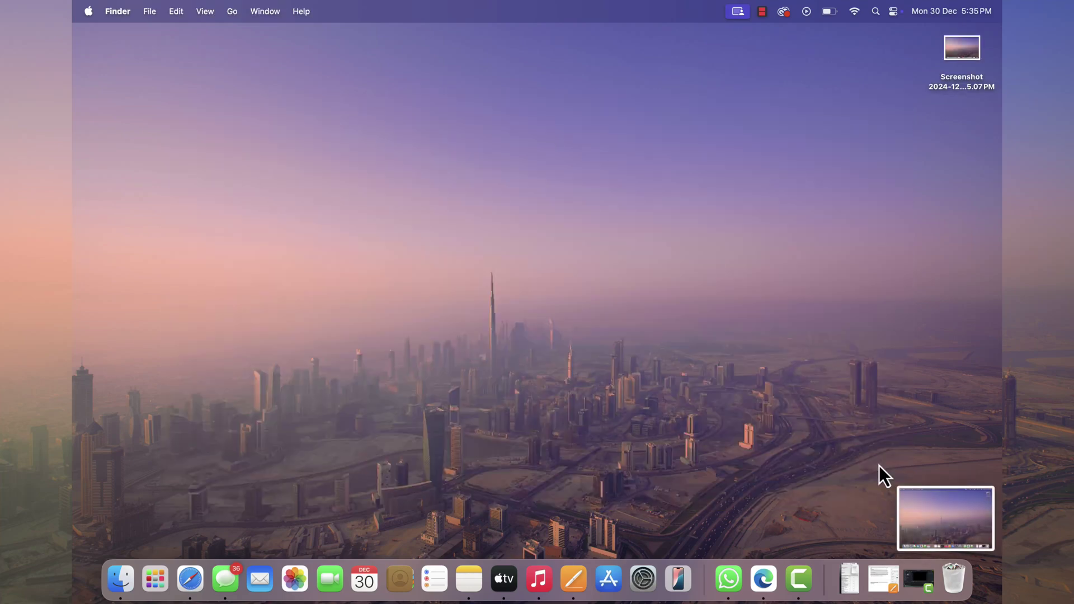
left_click(940, 517)
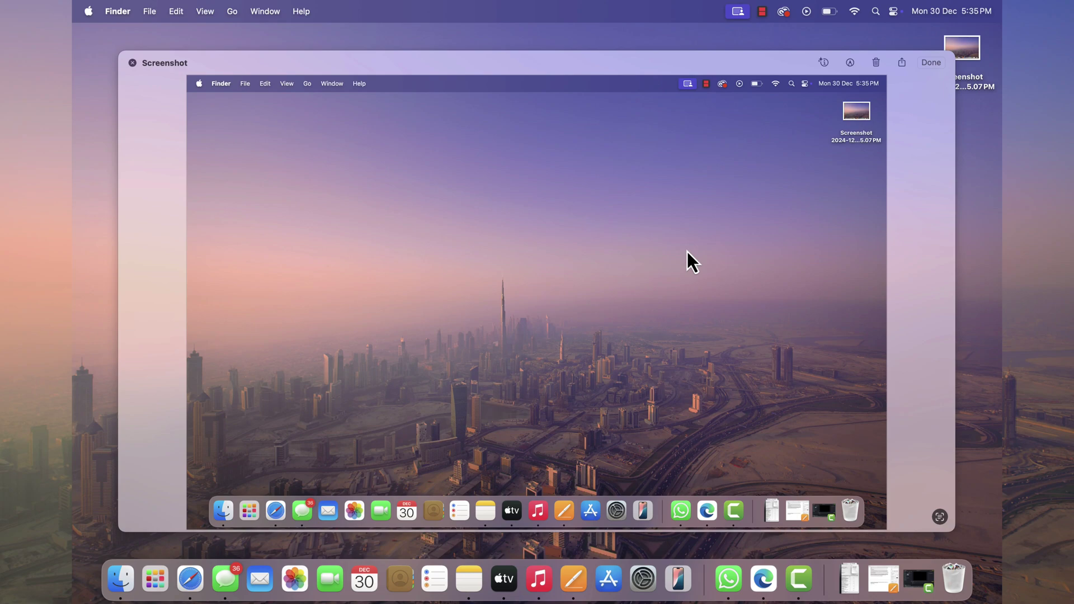
left_click(133, 62)
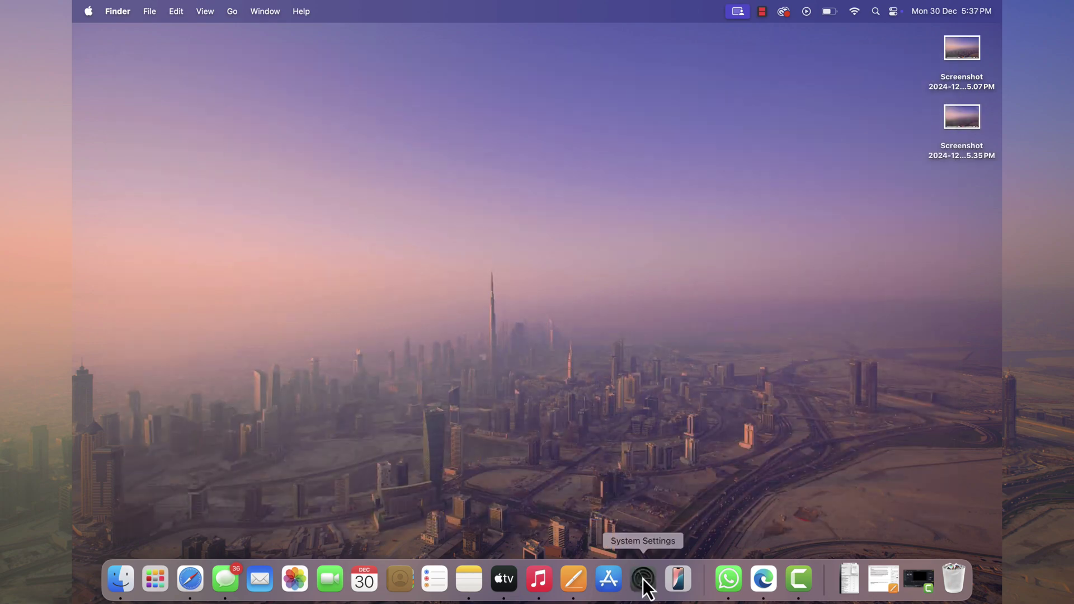
left_click(643, 579)
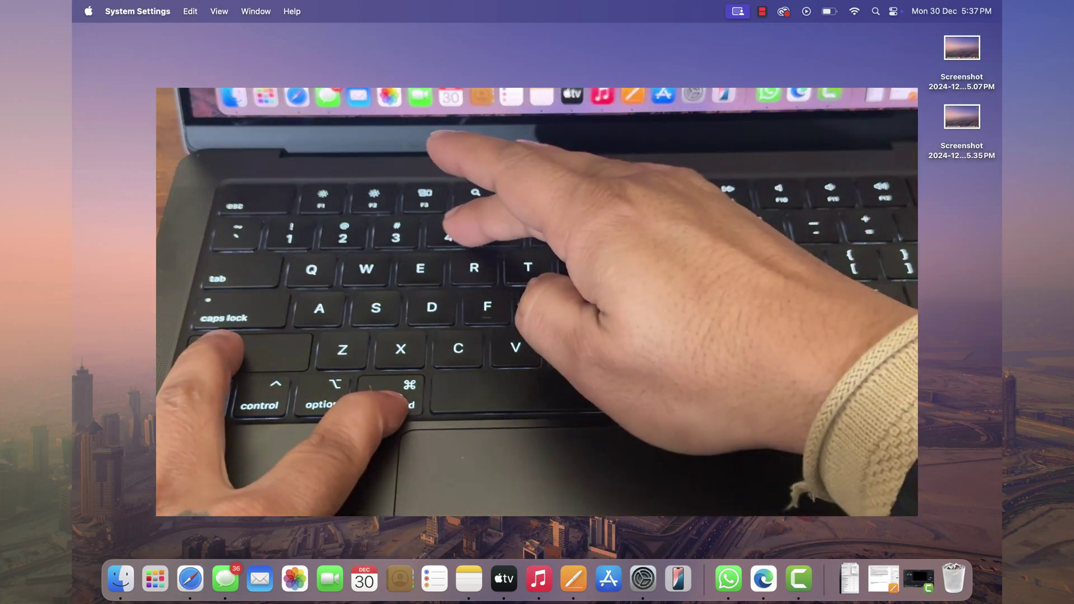
Step: Capture the region around the System Settings window, keep the screenshot, and close System Settings
key("super+shift+4")
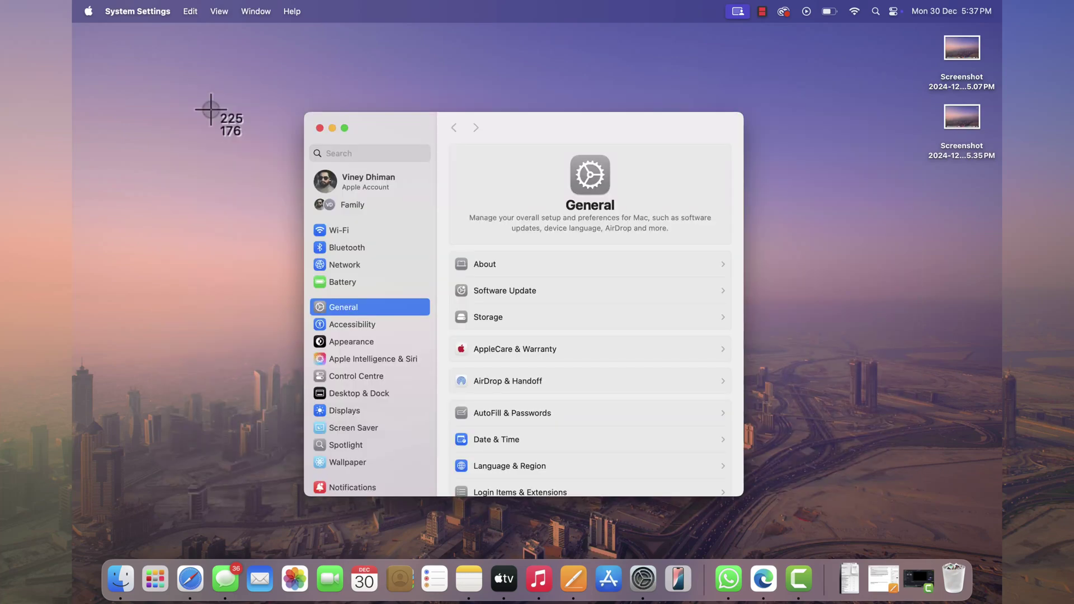
left_click_drag(192, 91, 874, 522)
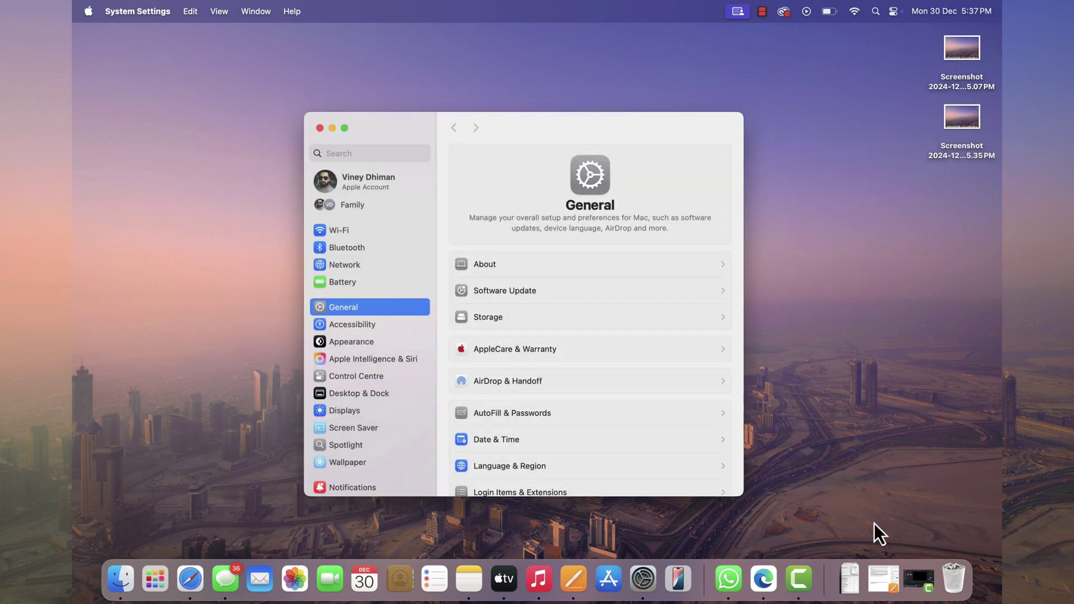
left_click(931, 522)
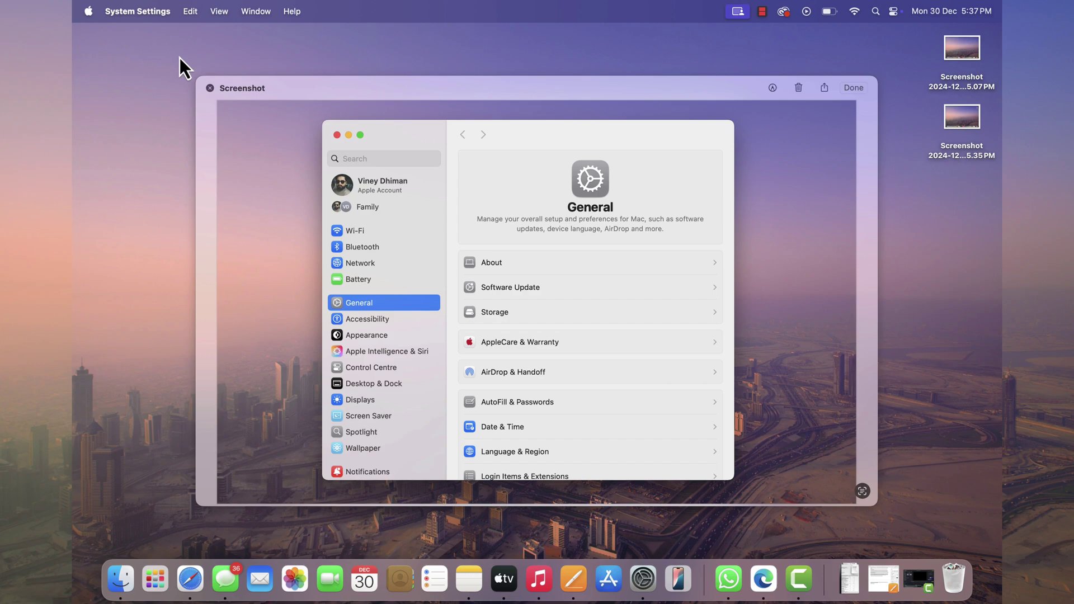
left_click(212, 89)
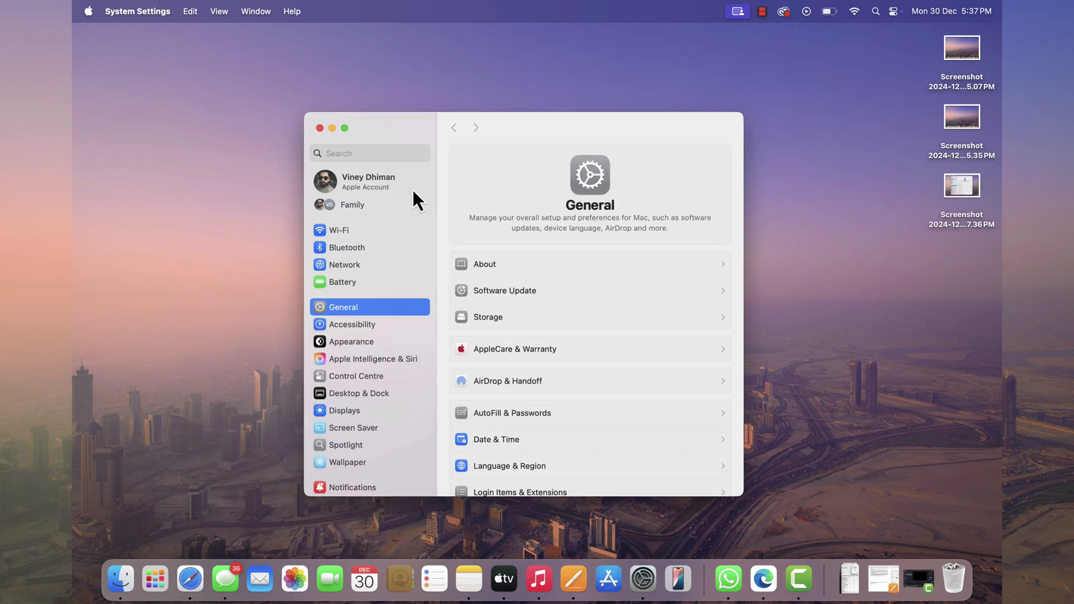
left_click(320, 128)
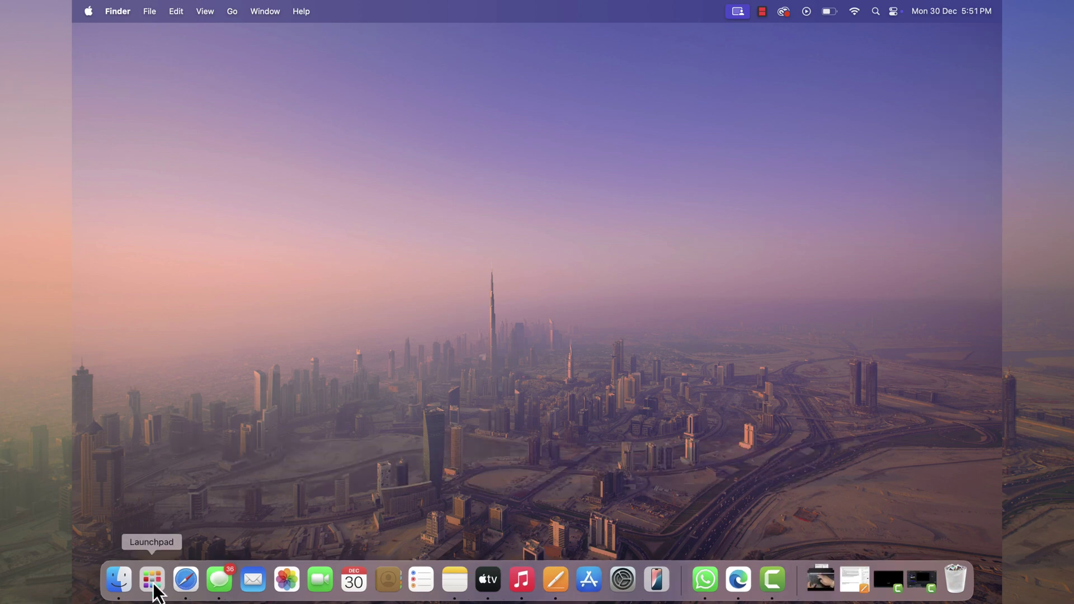
Step: Launch Screenshot from Launchpad by searching 'screen' and set it to Capture Selected Portion
left_click(152, 582)
type("sc")
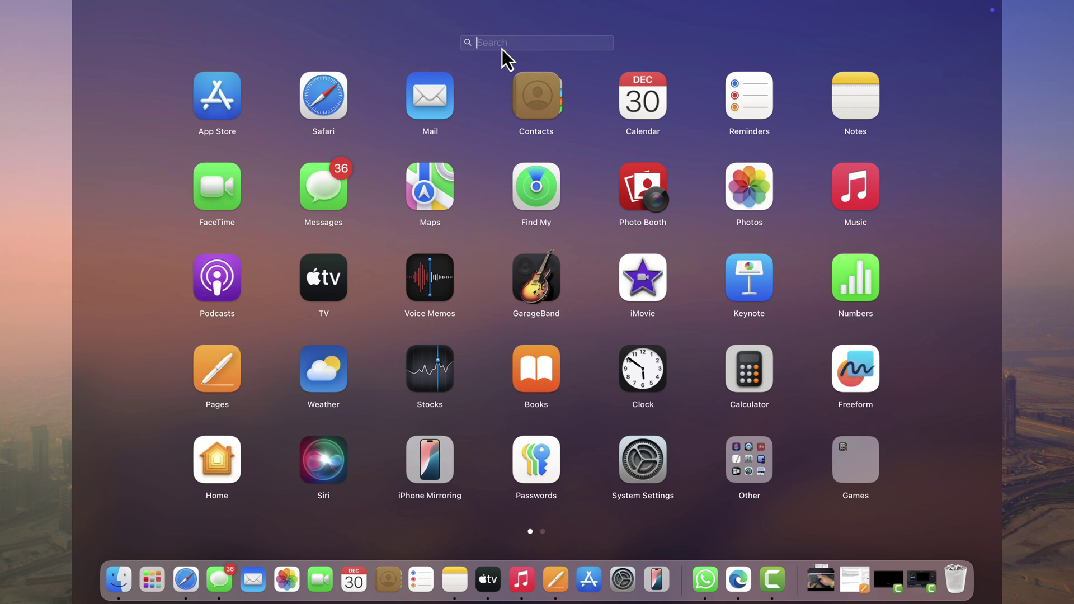
type("reen")
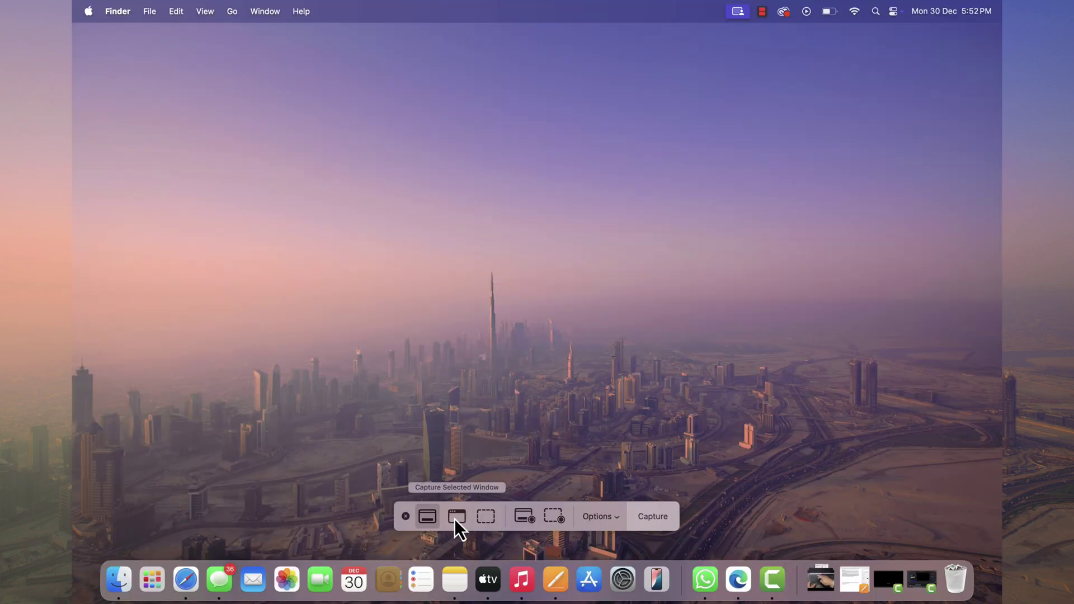
left_click(457, 516)
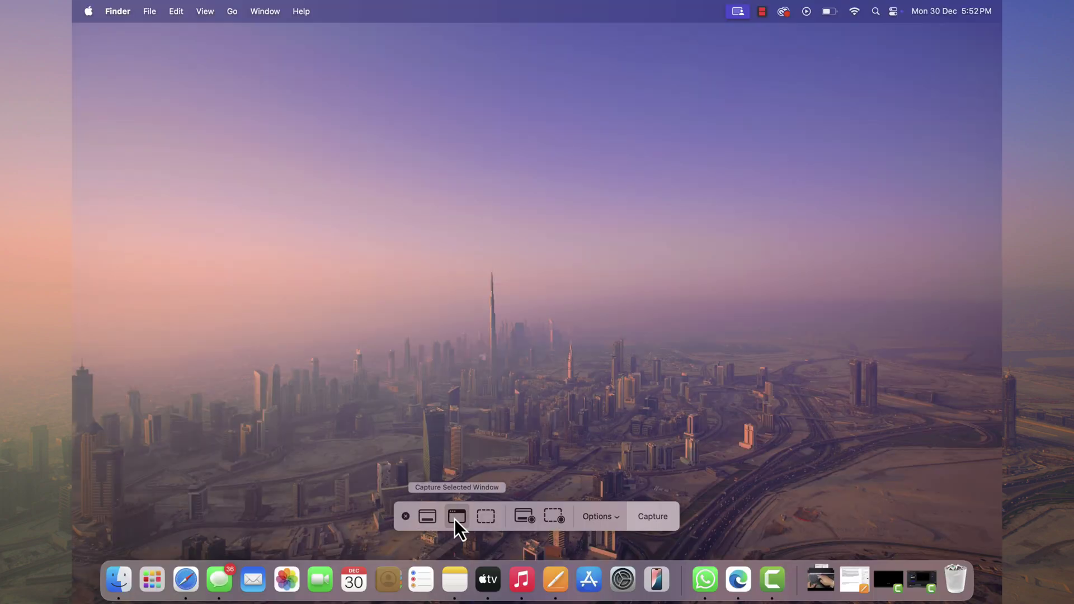
left_click(486, 517)
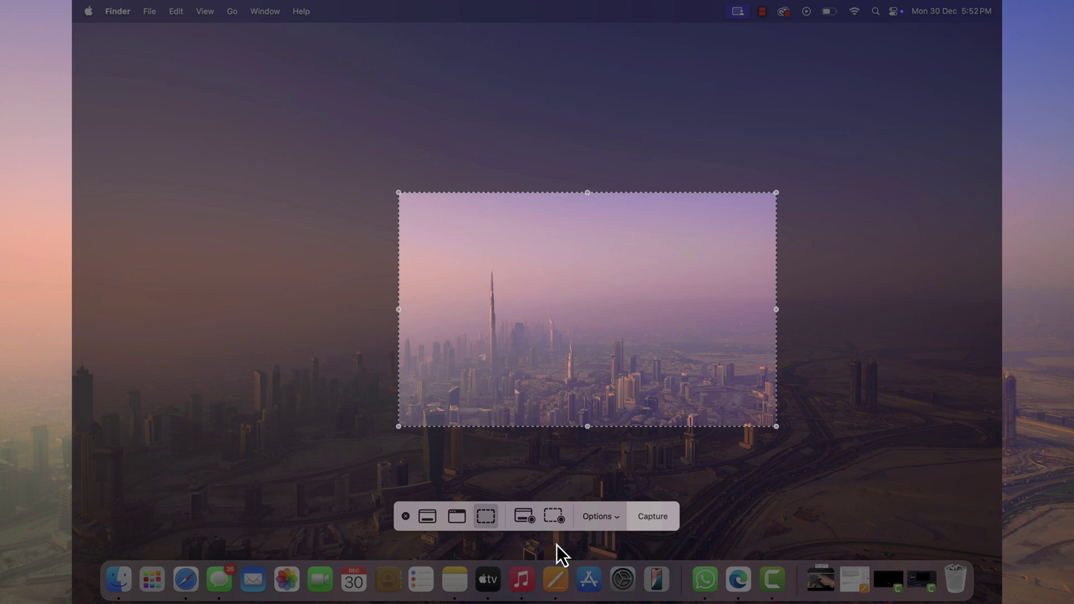
left_click(618, 522)
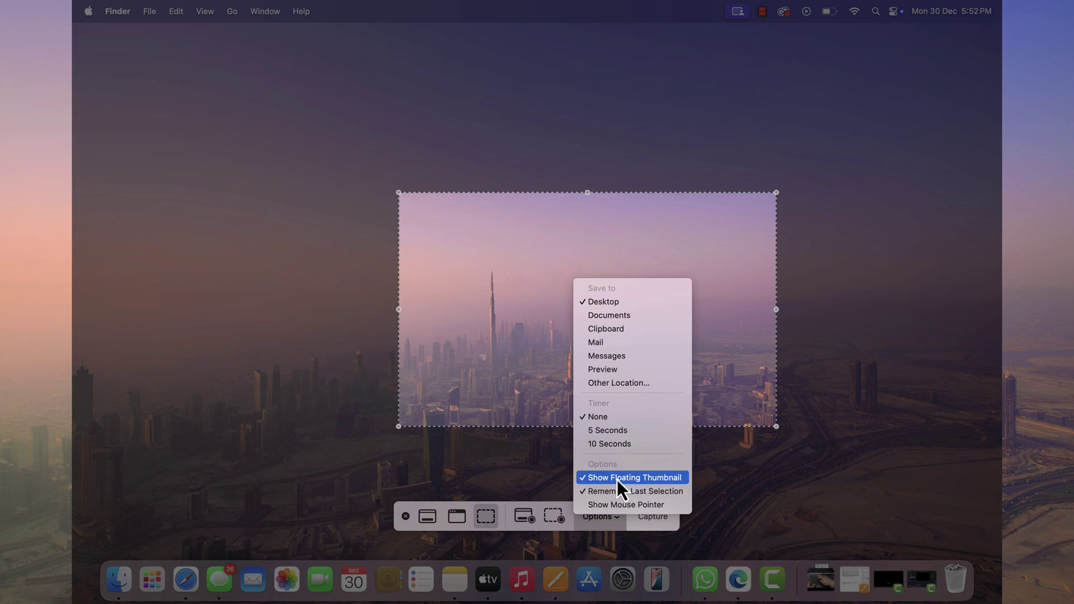
left_click(771, 475)
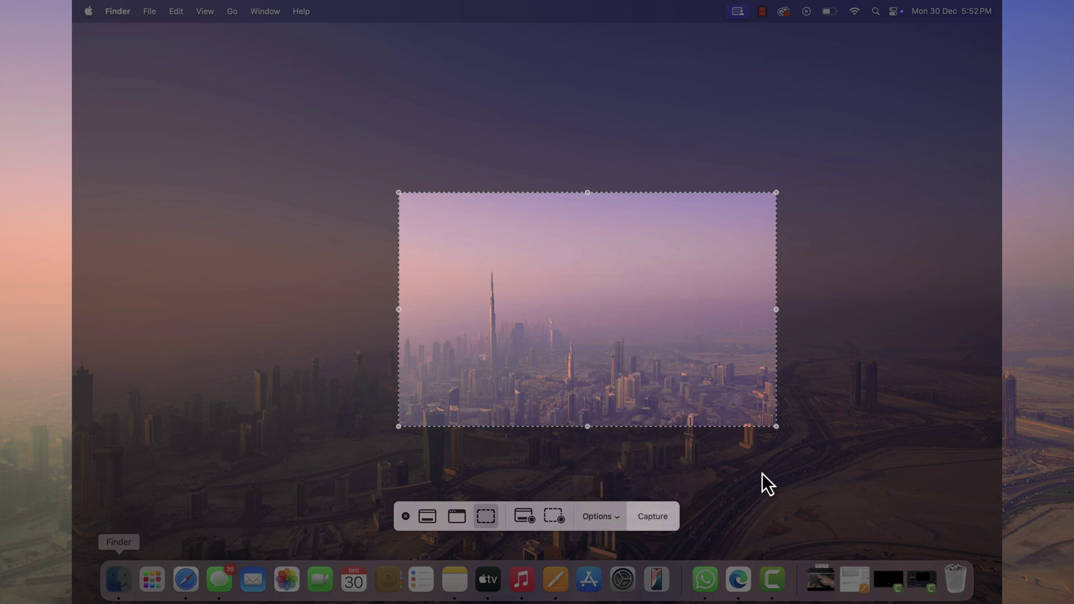
Step: Take a full-screen capture, then capture the Dock as a window screenshot and review it
left_click(430, 516)
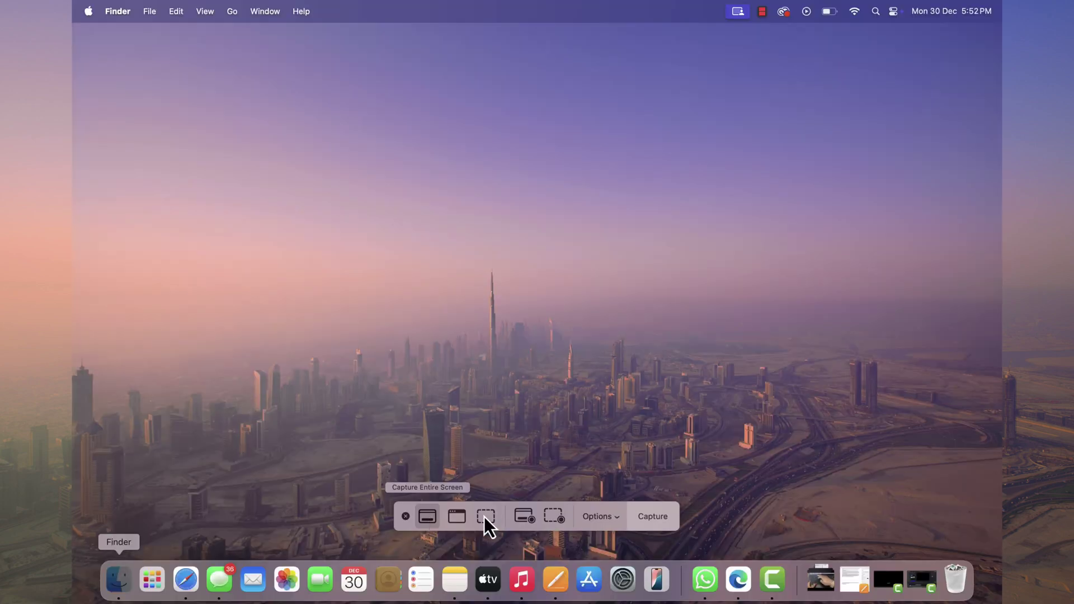
left_click(659, 517)
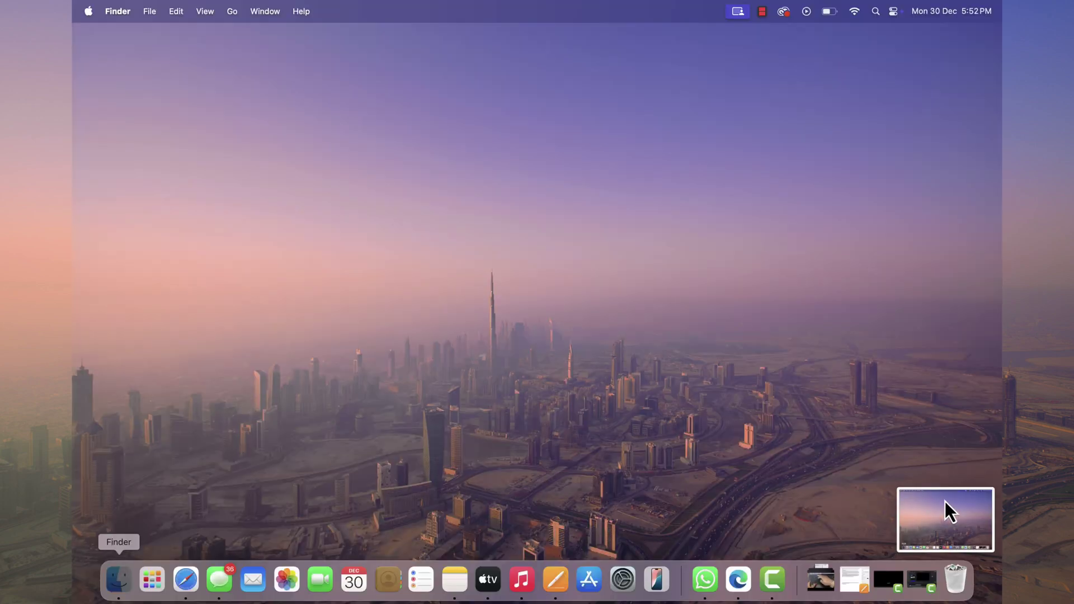
key("super+shift+5")
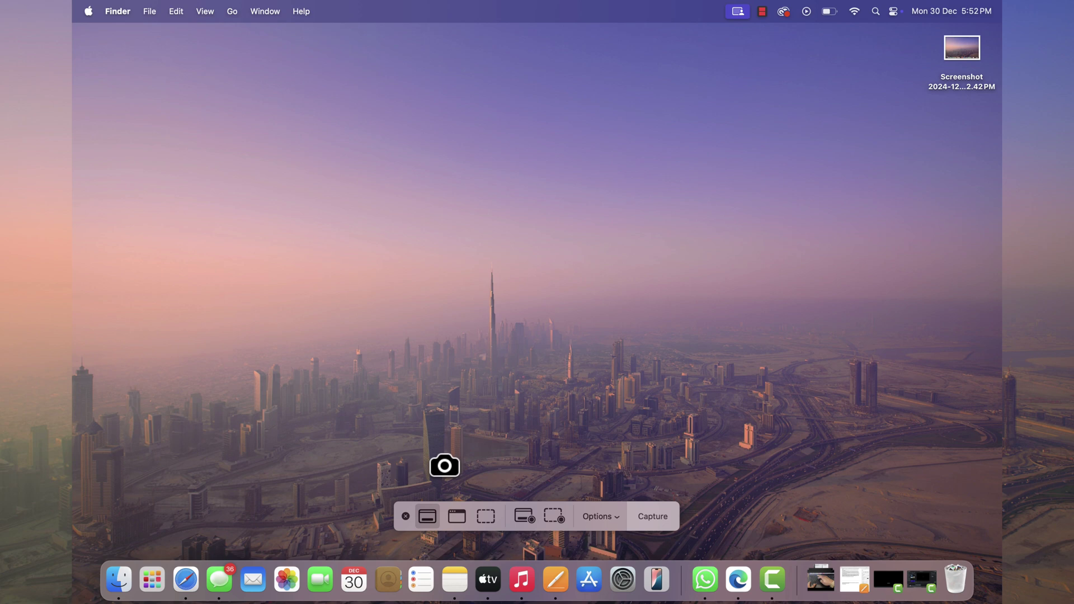
left_click(455, 516)
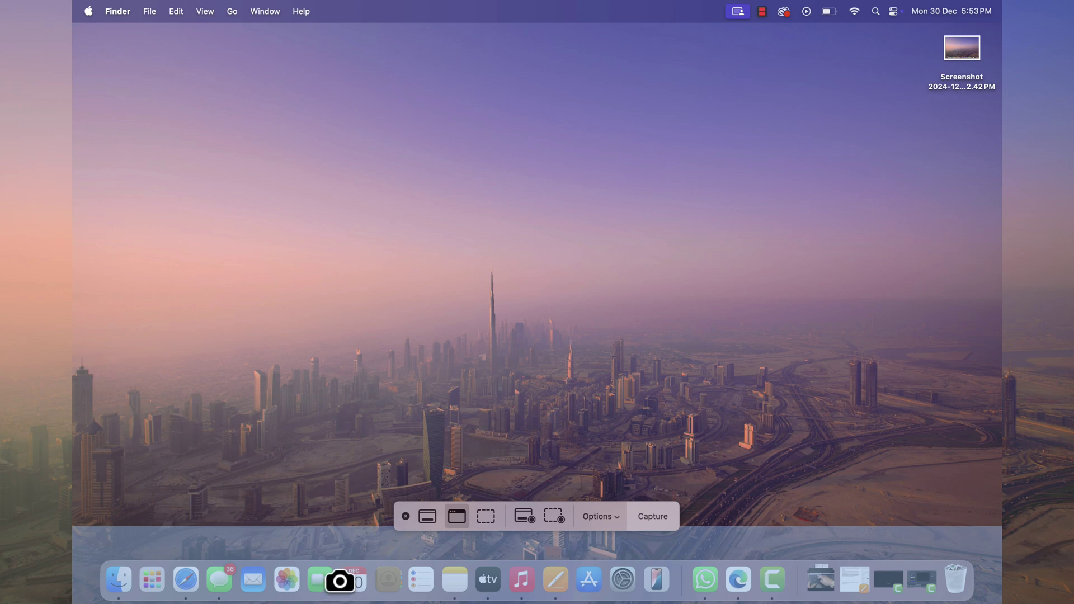
left_click(340, 581)
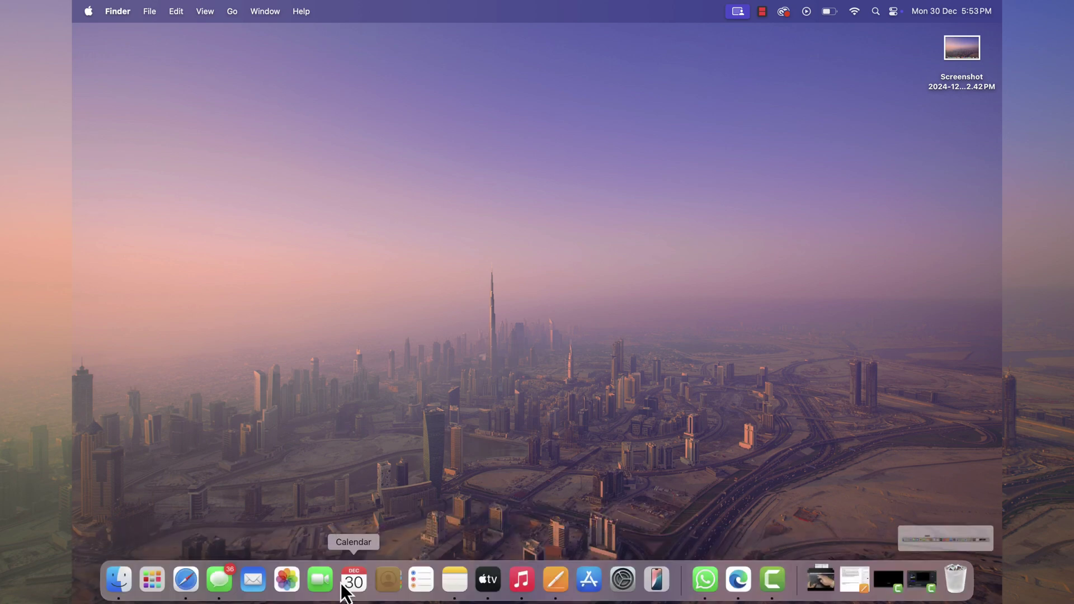
left_click(922, 536)
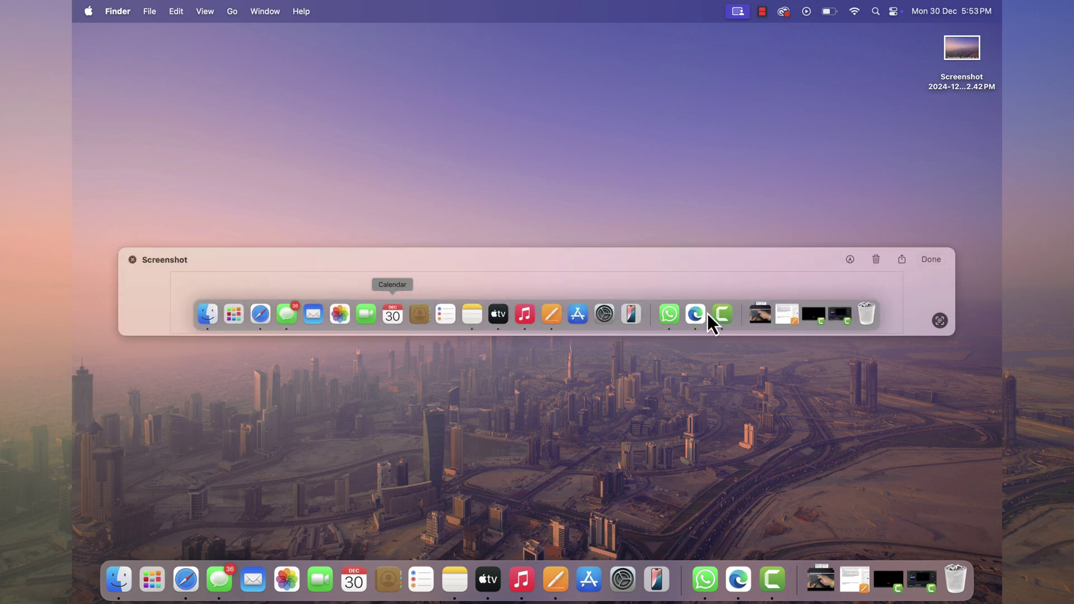
left_click(133, 260)
key("super+shift+5")
Step: Move and widen the selection over the city skyline, then capture that portion
left_click(485, 516)
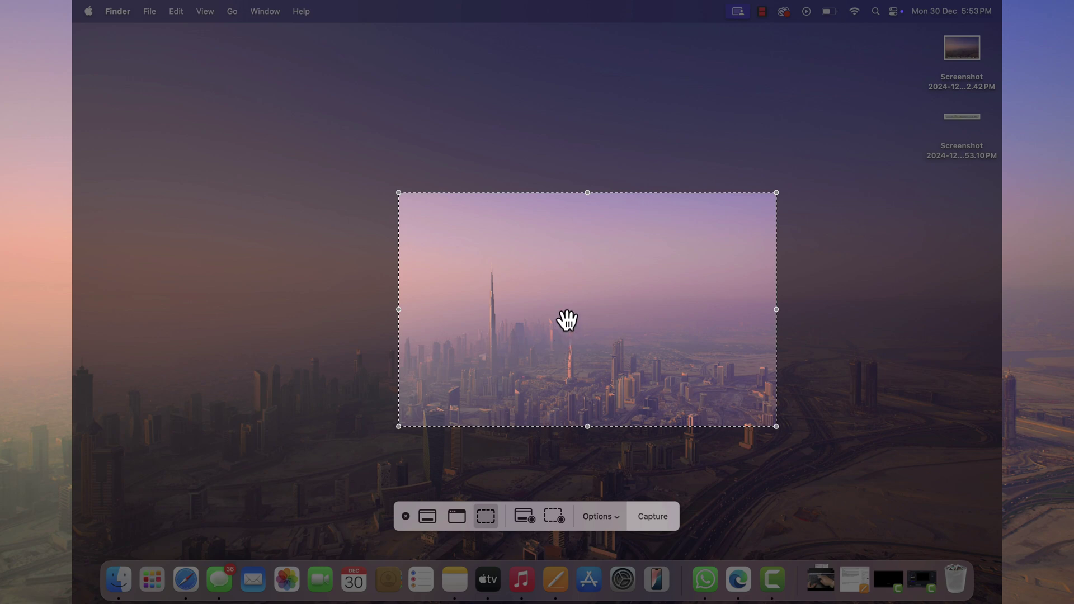
left_click_drag(566, 320, 536, 301)
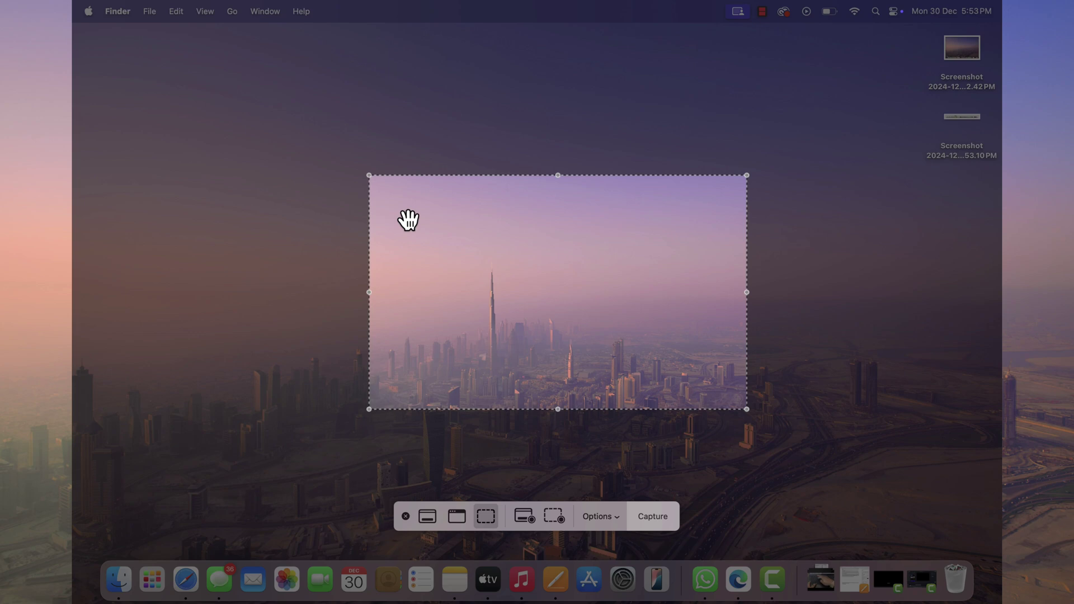
left_click_drag(369, 175, 265, 135)
left_click_drag(747, 272, 873, 262)
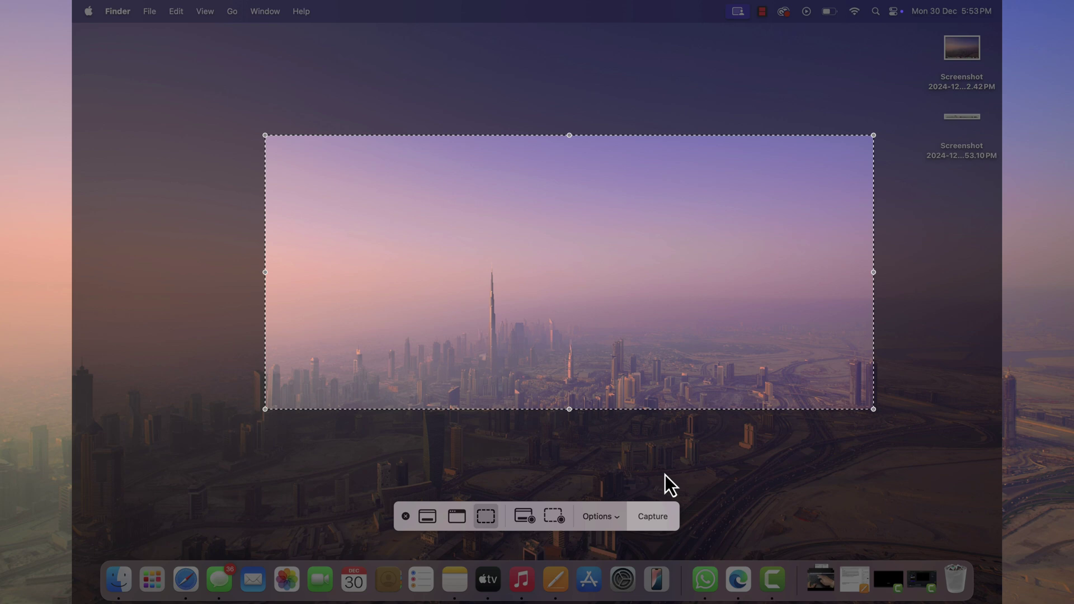
left_click(648, 518)
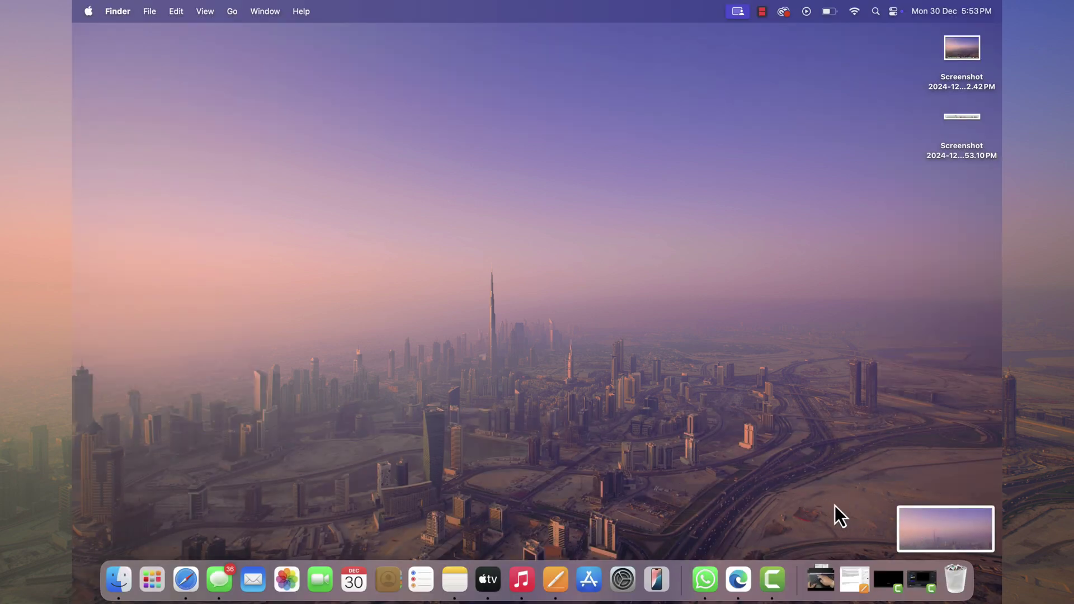
Step: Open the skyline capture in Markup and add a red rectangle from Shapes
left_click(922, 529)
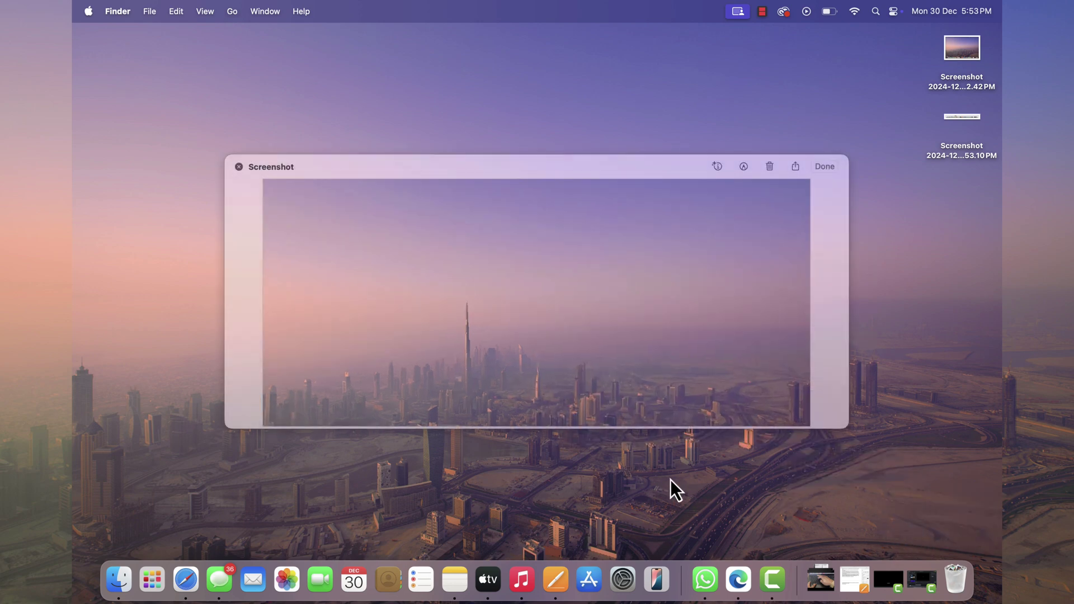
left_click(750, 173)
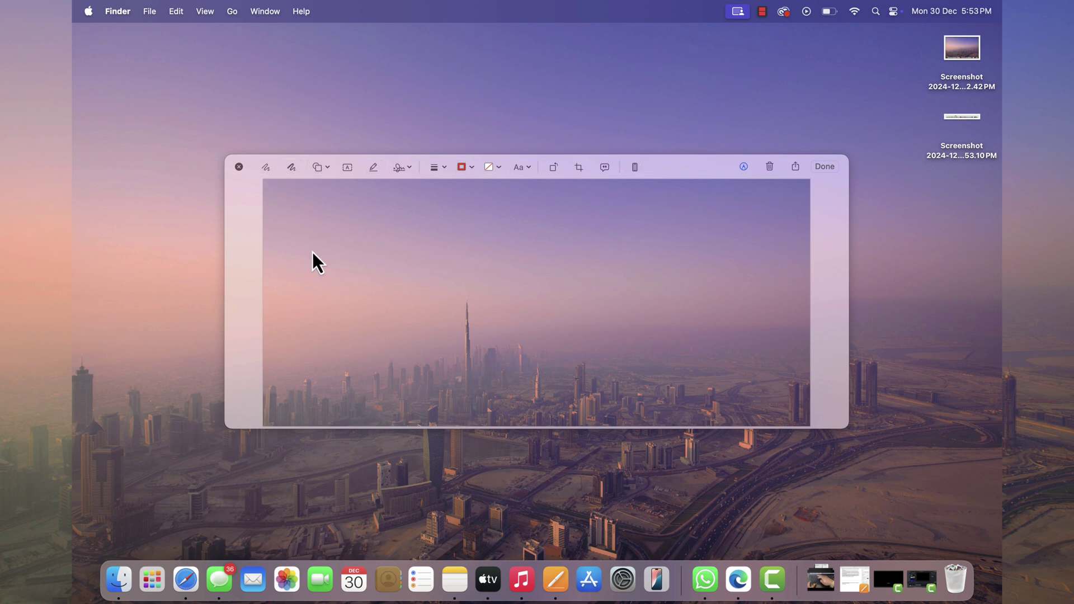
left_click(319, 166)
left_click(308, 208)
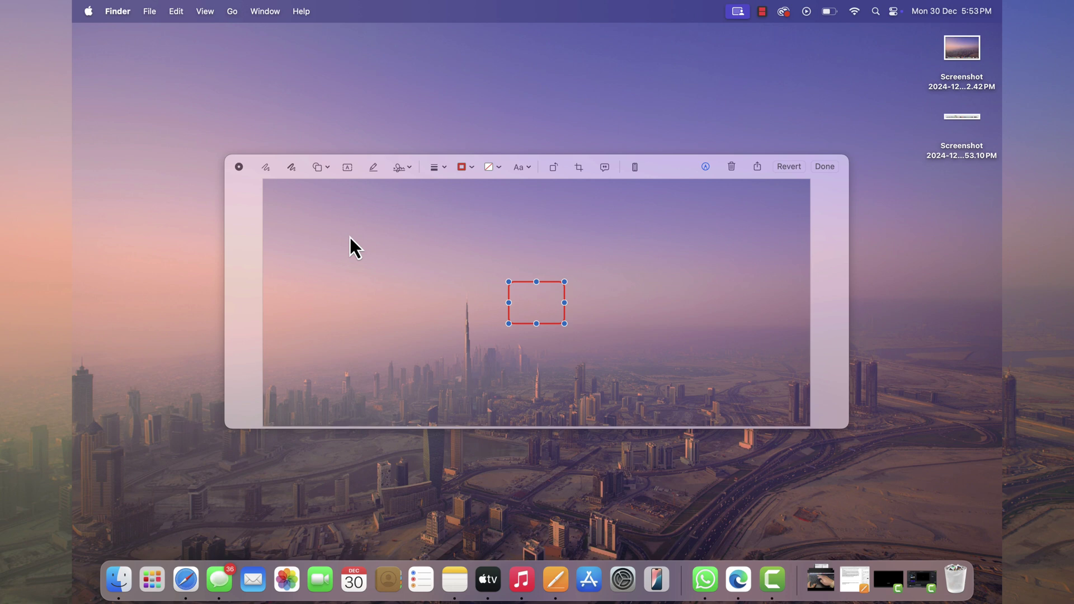
Step: Add a 'Text' label inside the red box and save the annotated screenshot with Done
left_click(346, 170)
left_click(496, 169)
left_click(527, 169)
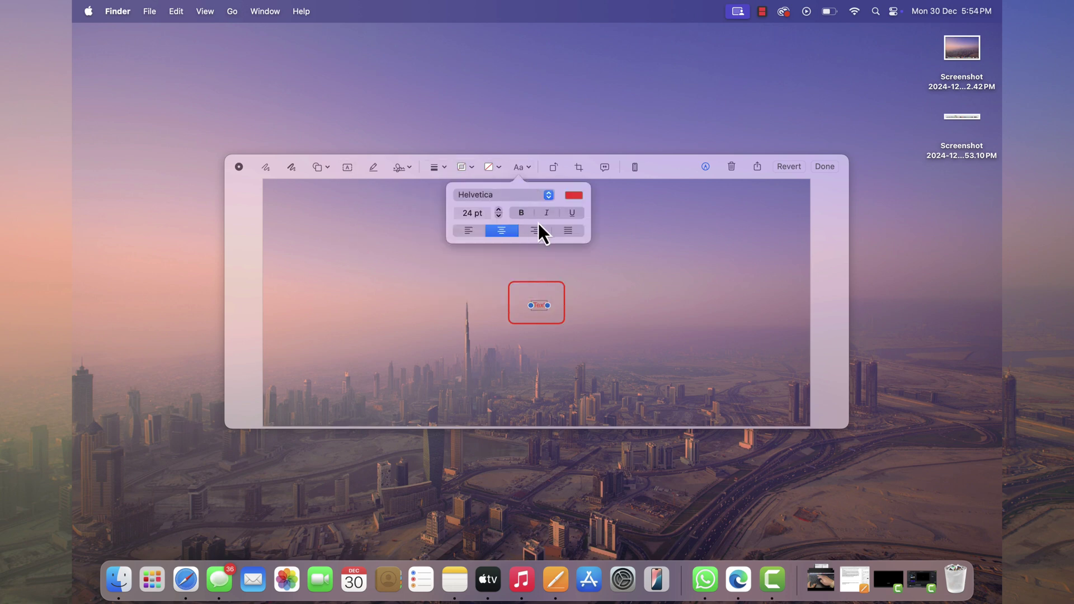
left_click(582, 171)
left_click(610, 175)
left_click(645, 278)
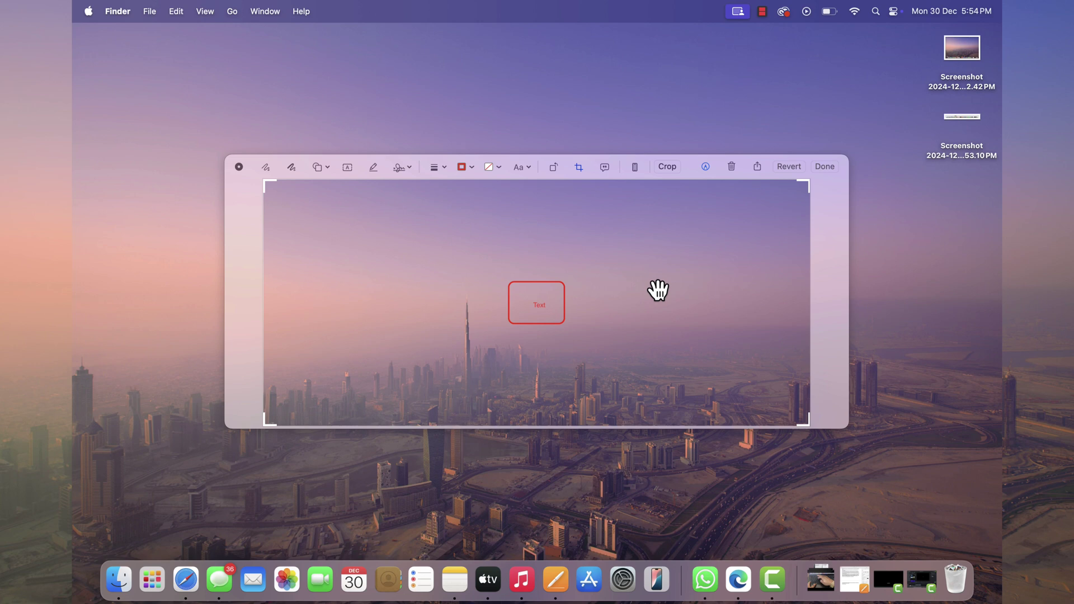
left_click(758, 167)
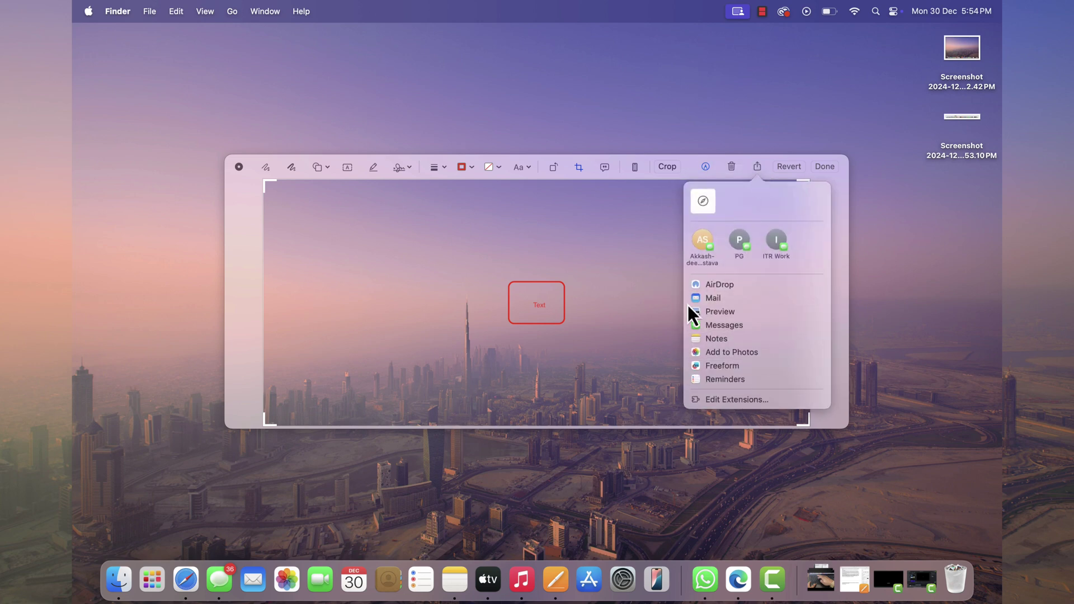
left_click(660, 295)
left_click(825, 166)
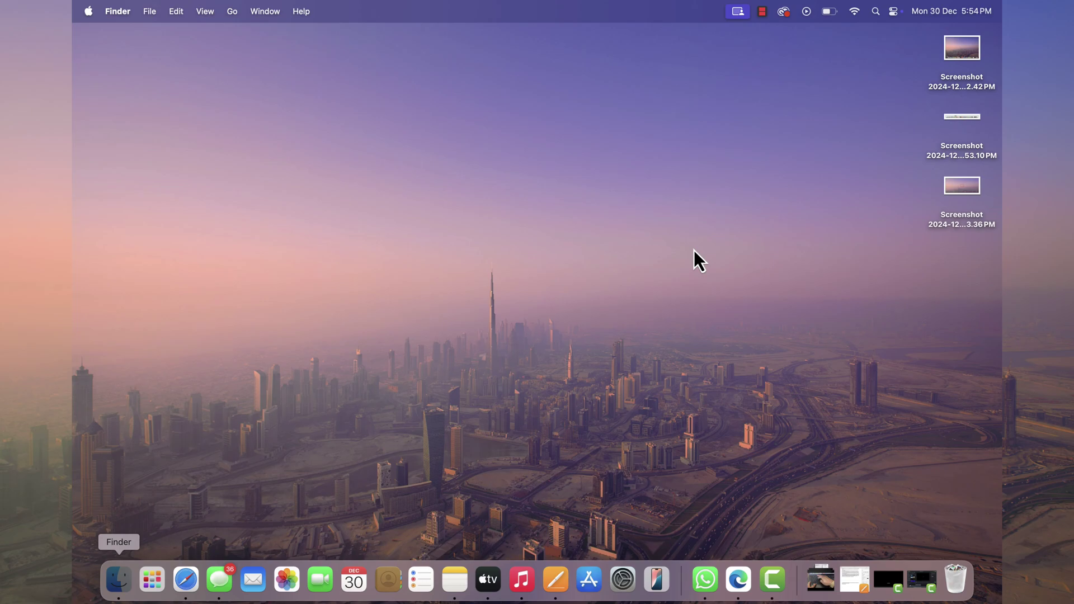
left_click(762, 11)
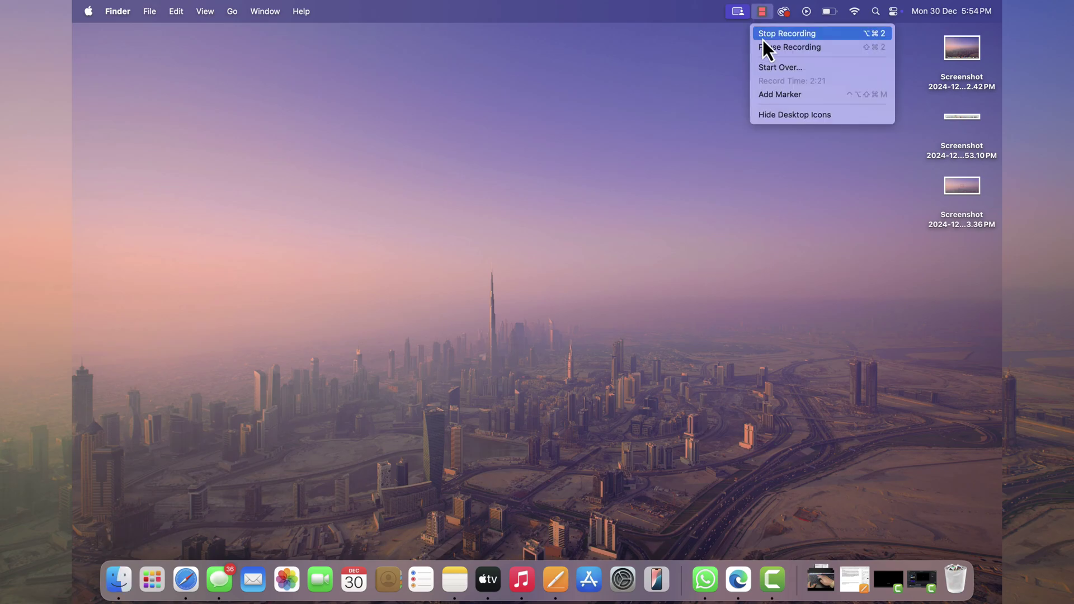